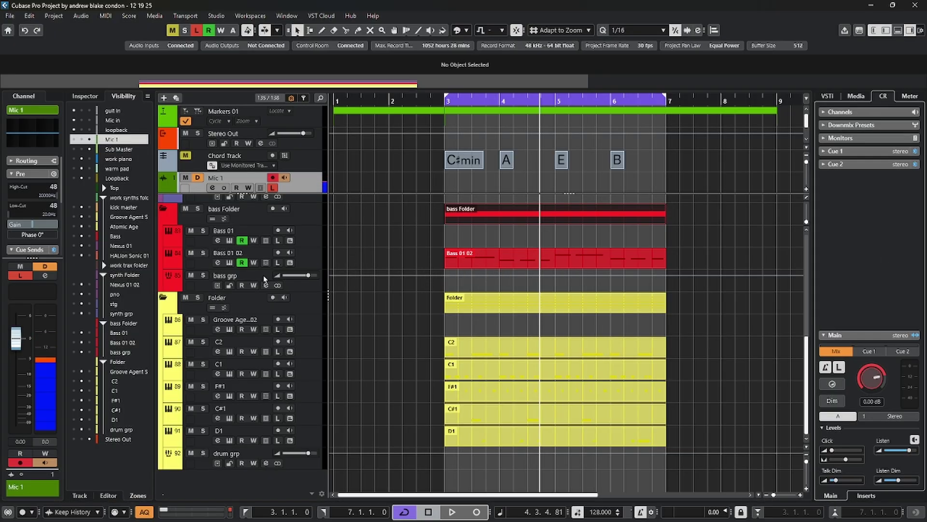
Step: Toggle the separate MixConsole window with F3, then dock it in the project window's Lower Zone
key("F3")
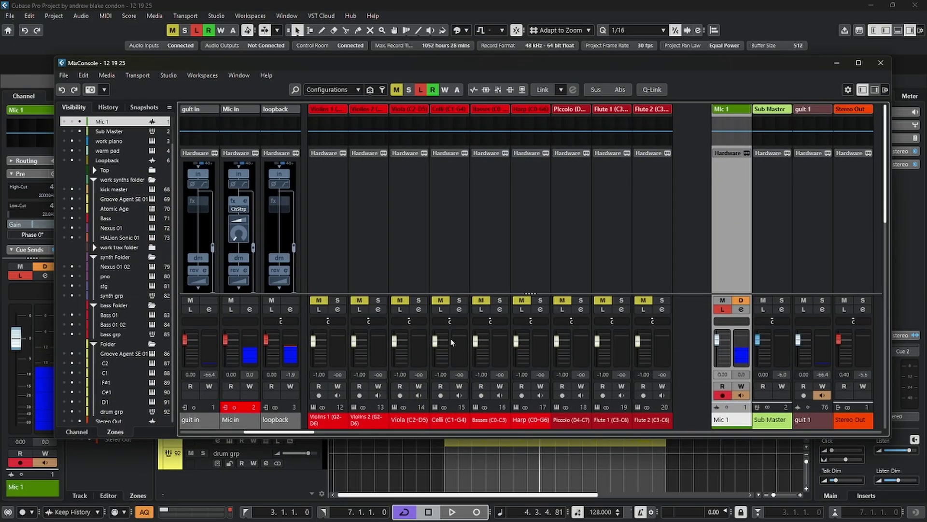
left_click(882, 64)
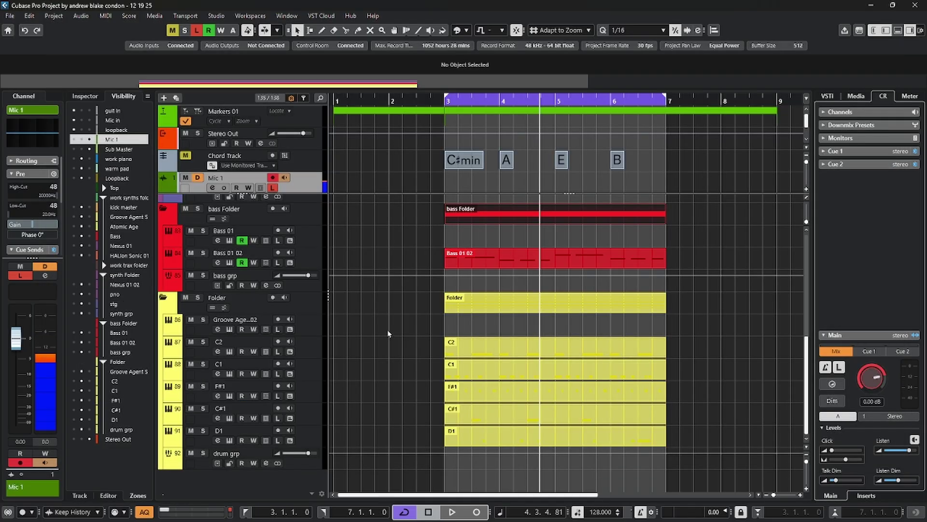
key("F3")
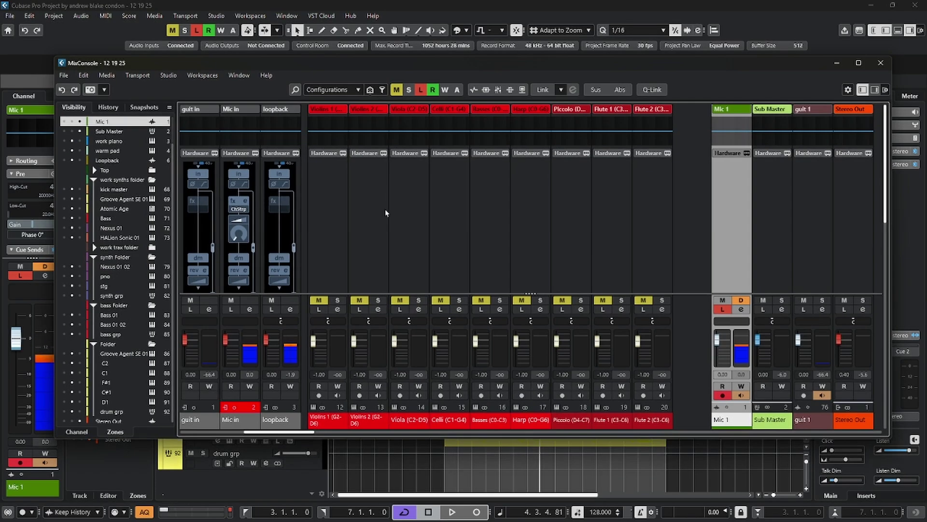
key("F3")
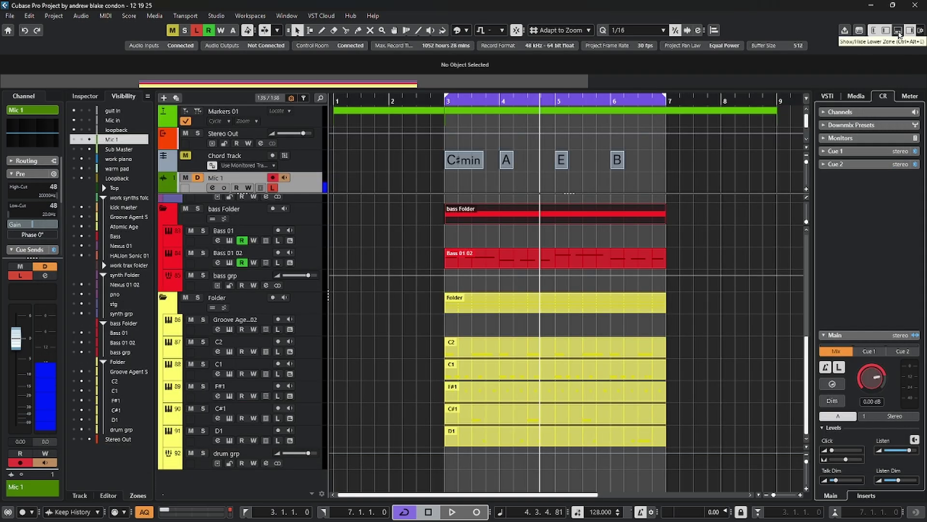
left_click(898, 30)
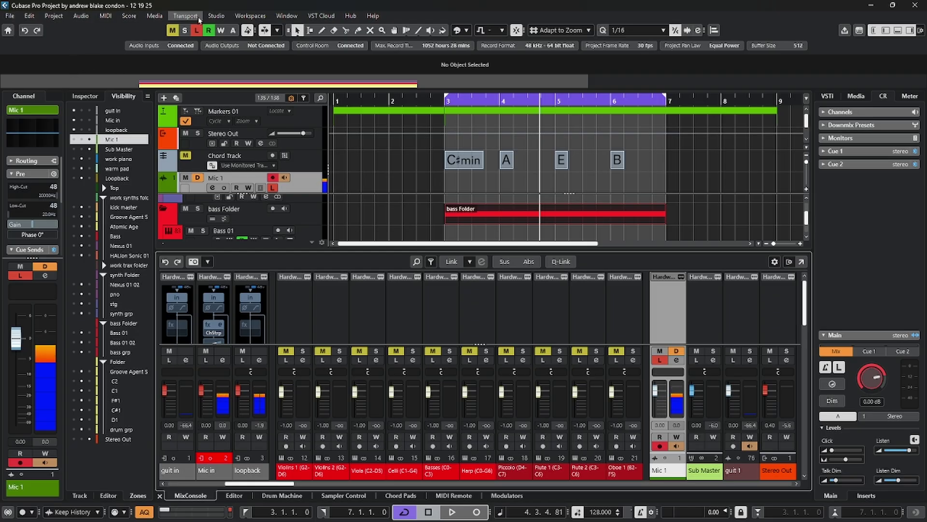
left_click(216, 17)
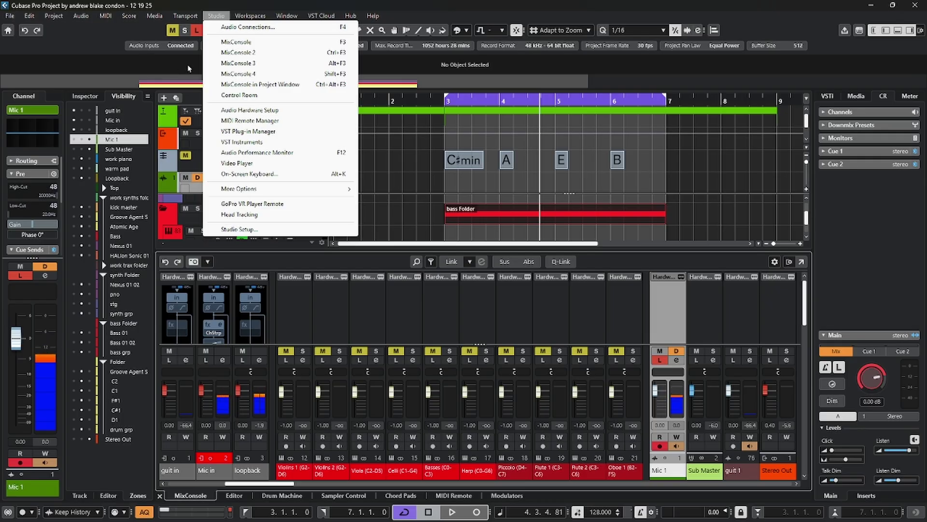
left_click(233, 52)
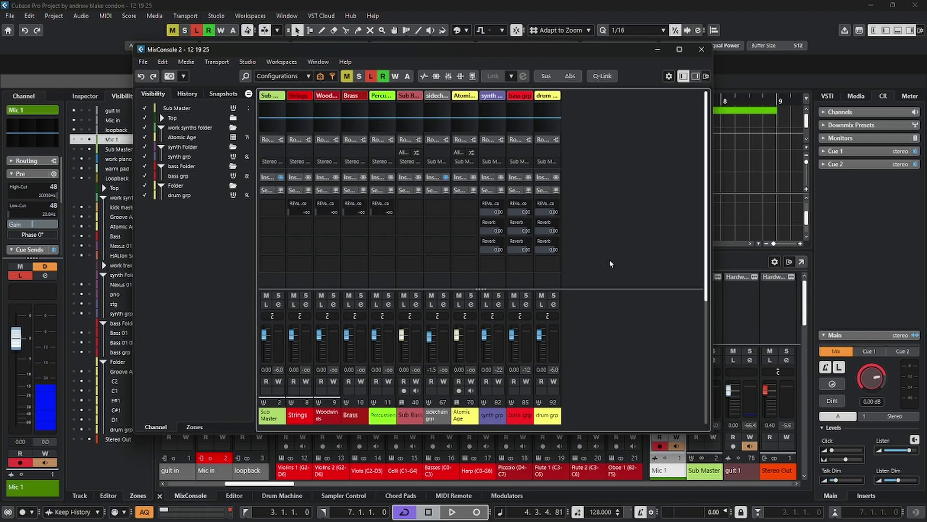
left_click(701, 49)
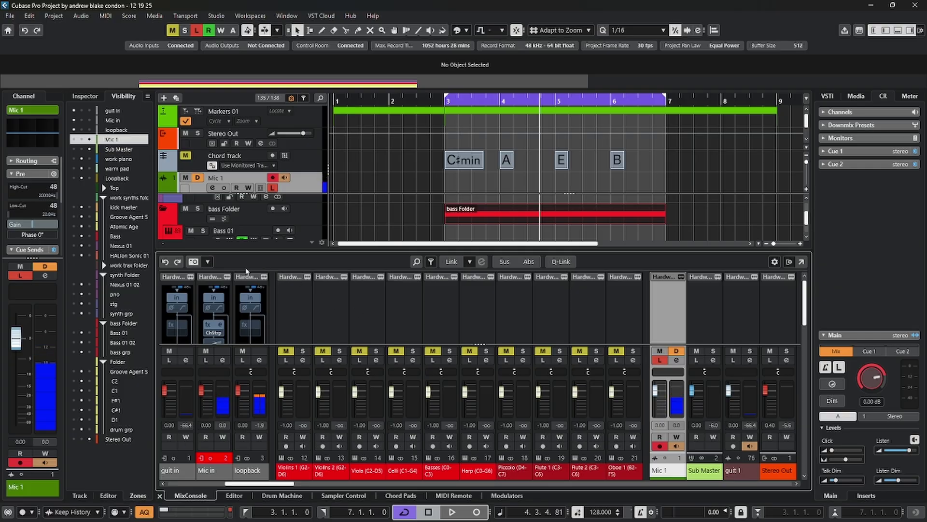
left_click(216, 16)
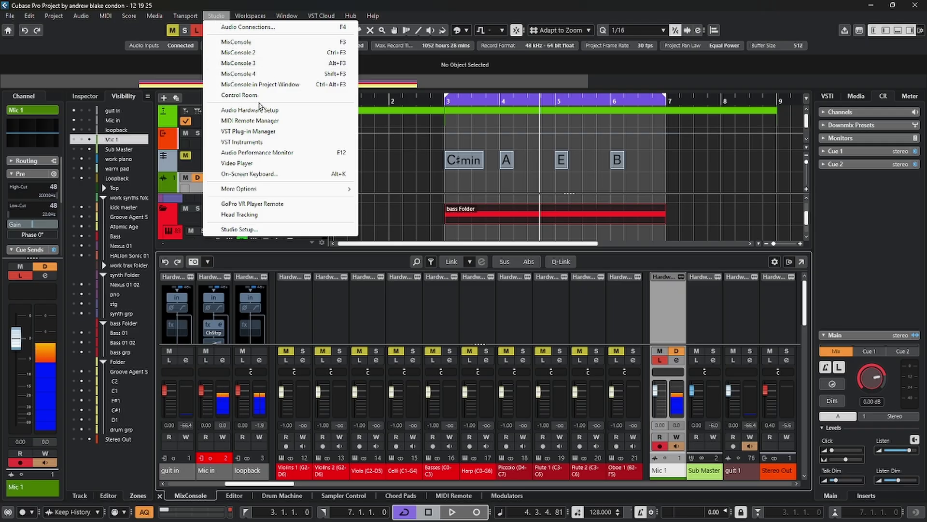
left_click(240, 43)
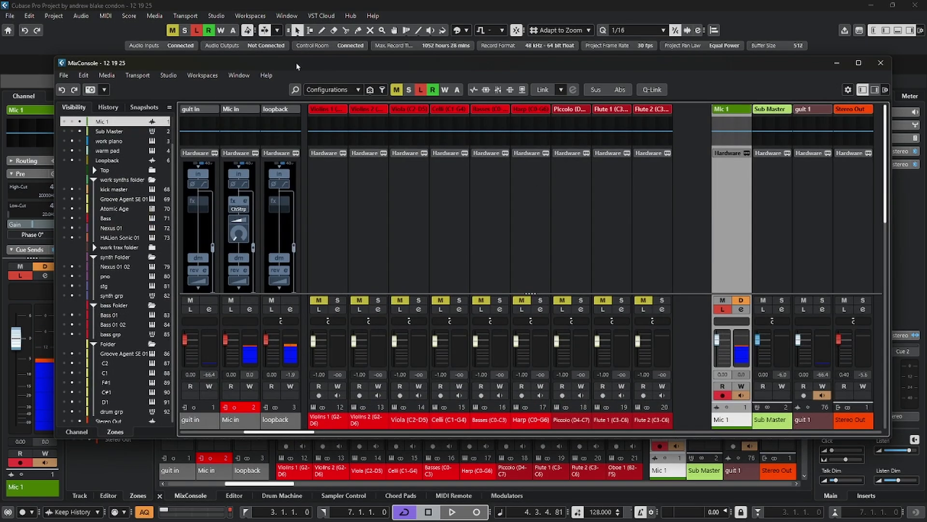
left_click_drag(296, 63, 275, 85)
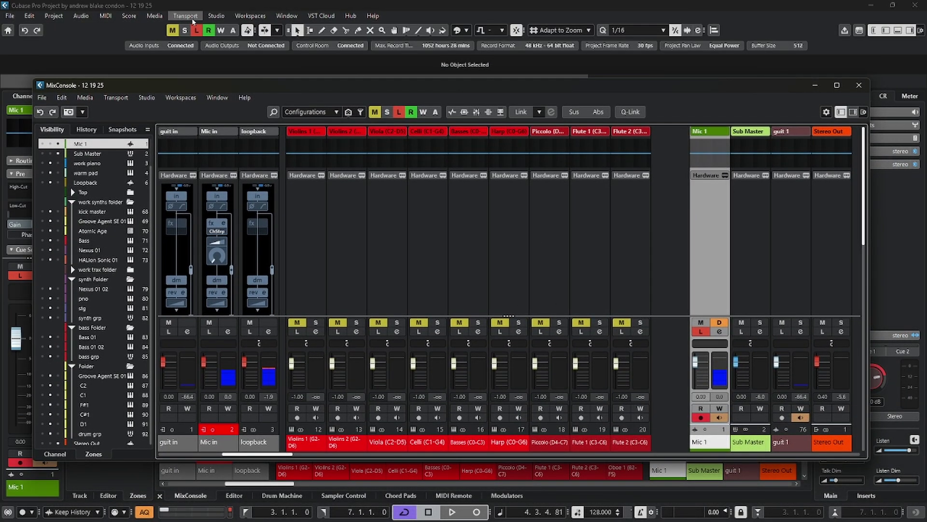
left_click(216, 16)
left_click(241, 52)
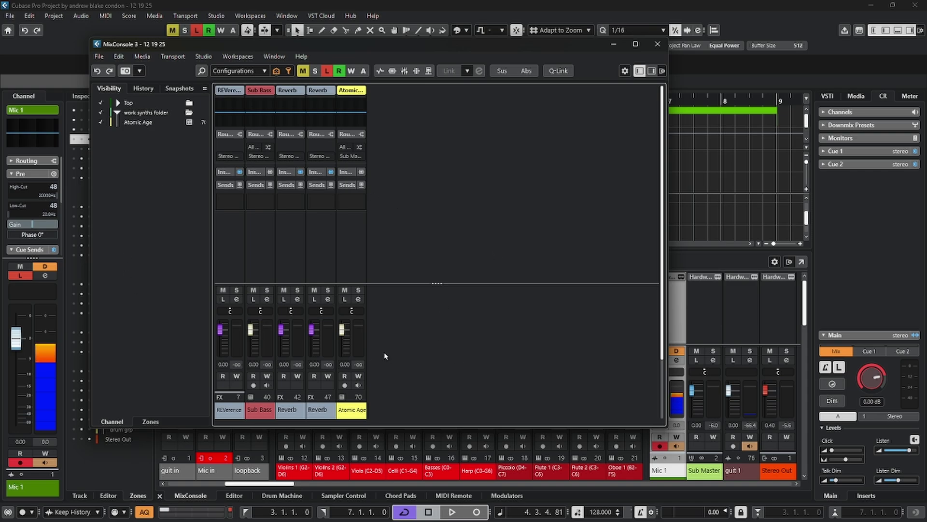
left_click(155, 16)
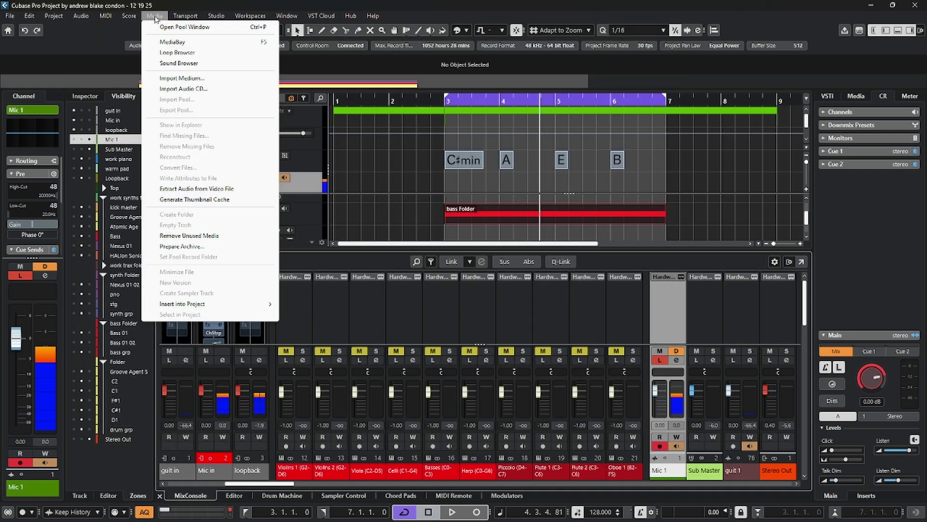
left_click(248, 76)
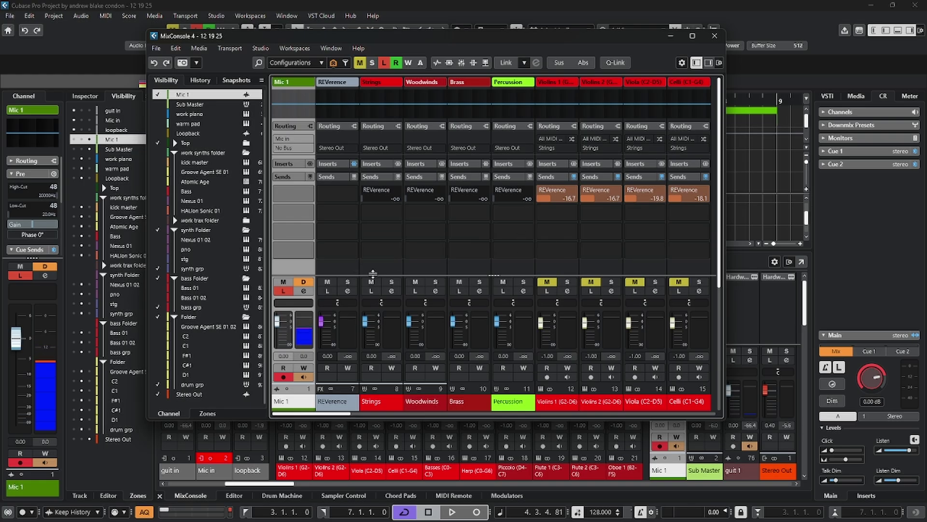
key("ctrl+w")
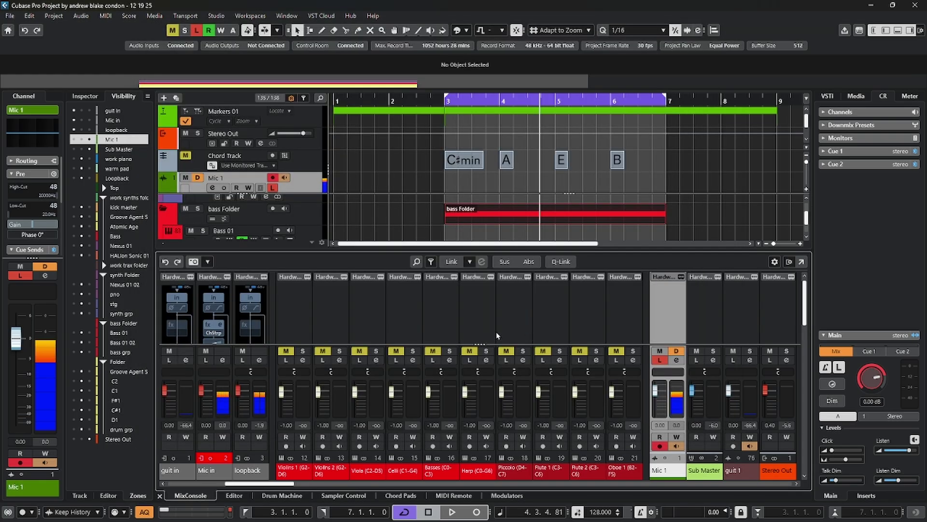
key("F3")
key("F3")
key("F3")
key("F3")
left_click(29, 15)
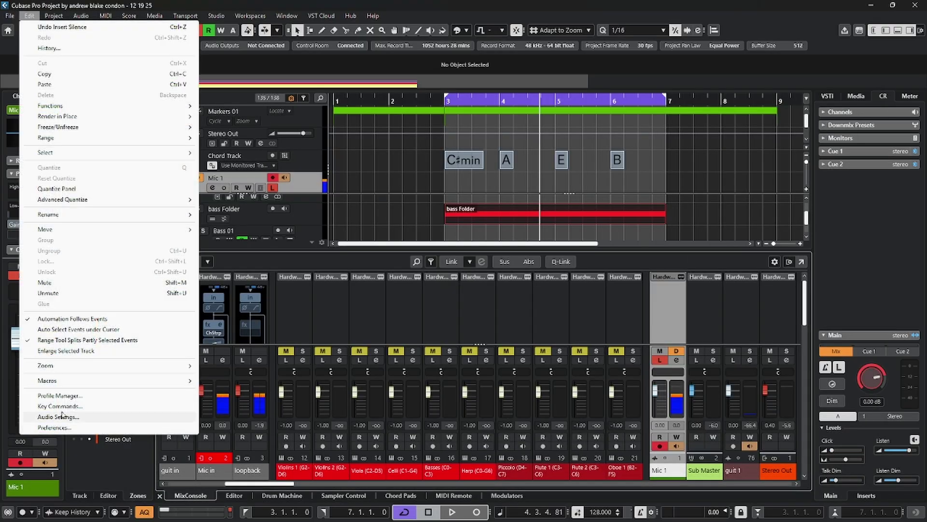
left_click(60, 406)
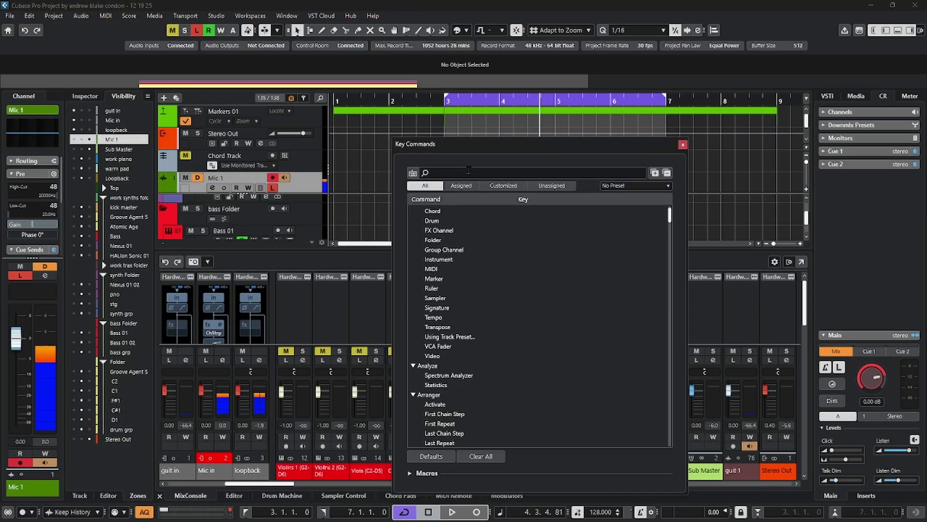
type("mixcon")
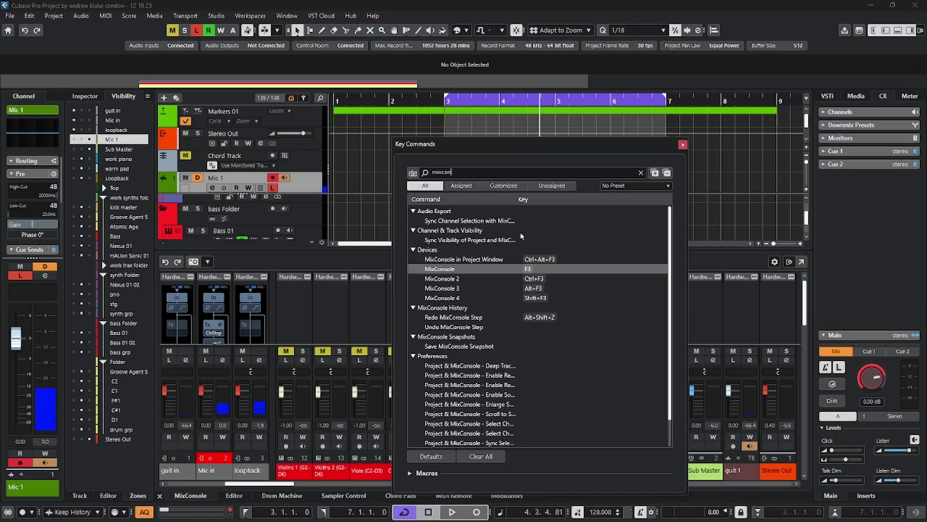
key("Escape")
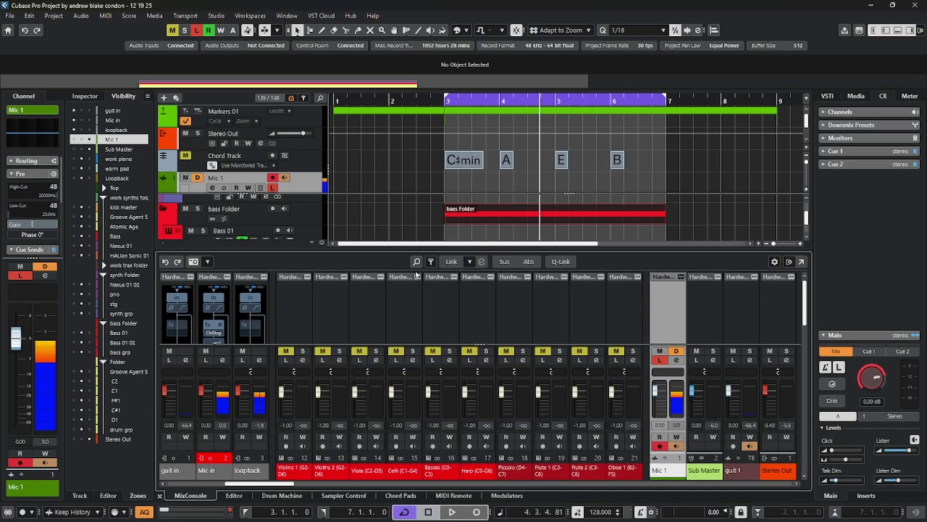
key("F3")
key("shift+F3")
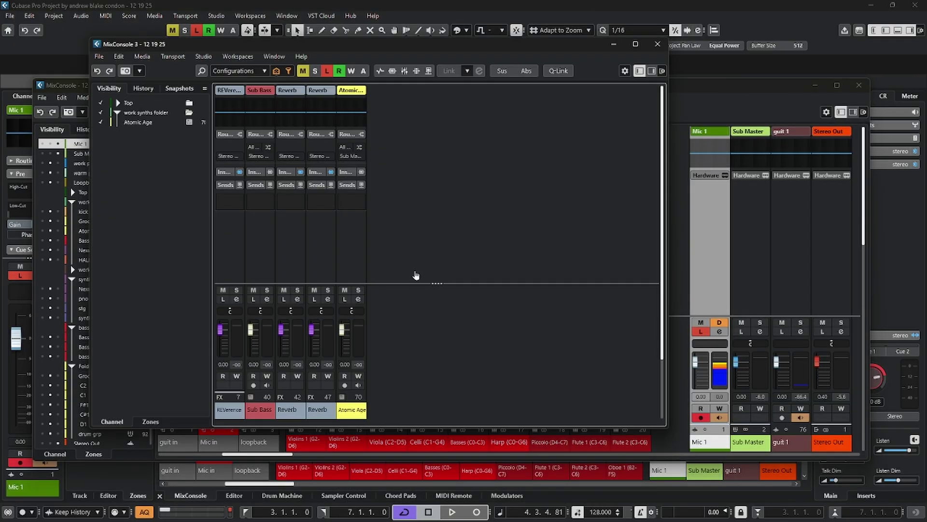
key("ctrl+F3")
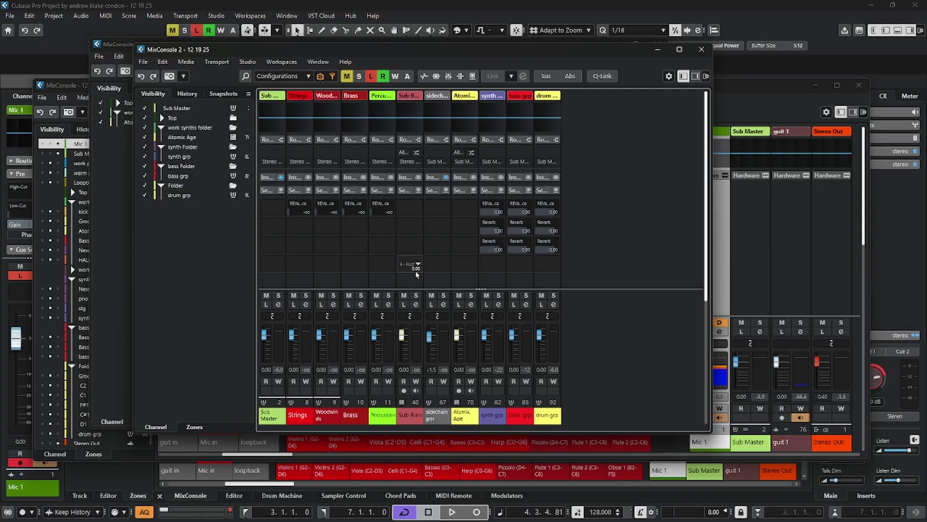
key("alt+F3")
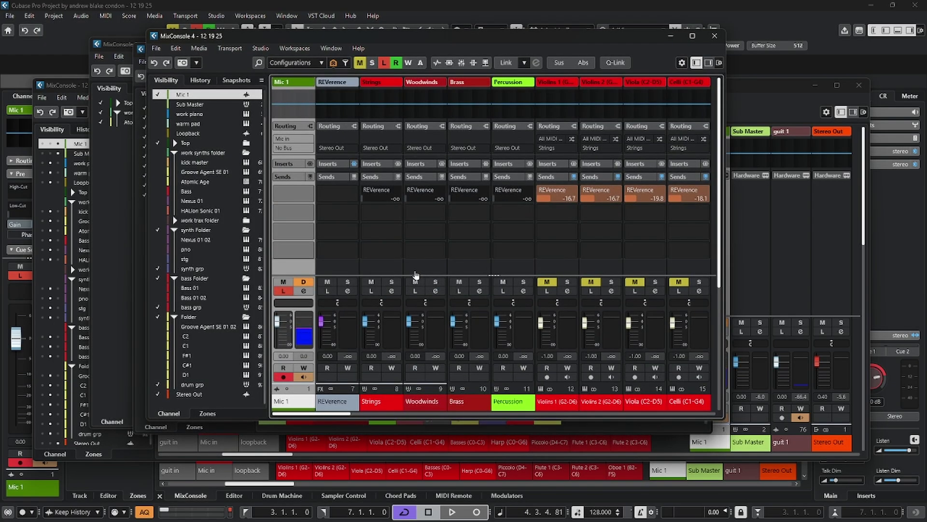
key("F3")
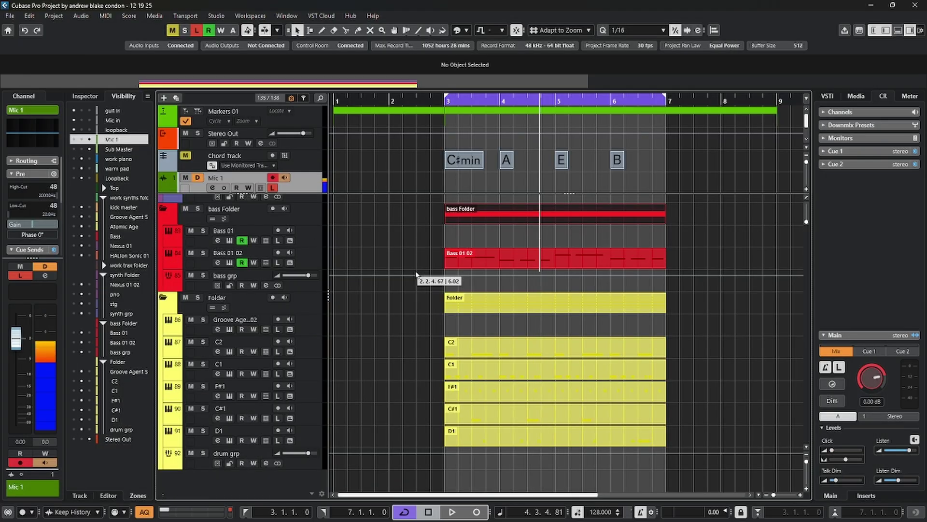
key("alt+F3")
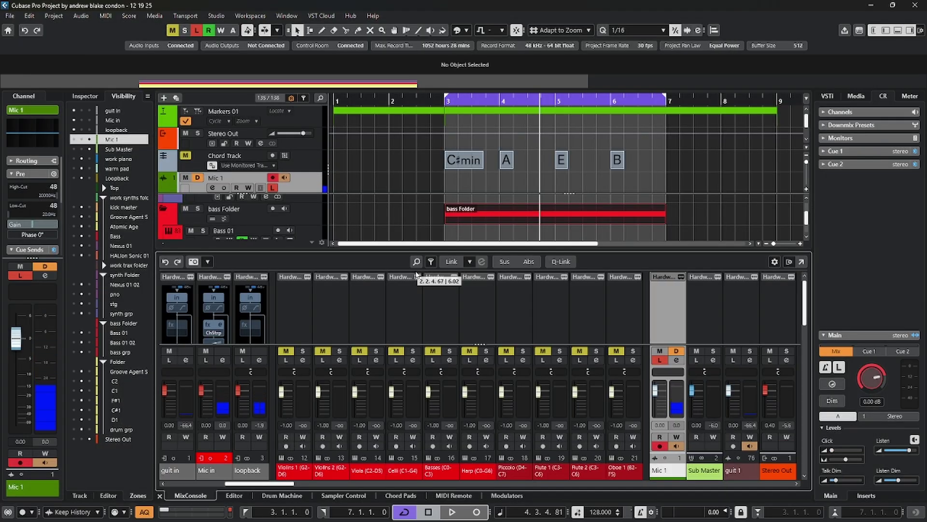
Step: Review the docked mixer's visible toolbar items and its window layout options
right_click(300, 261)
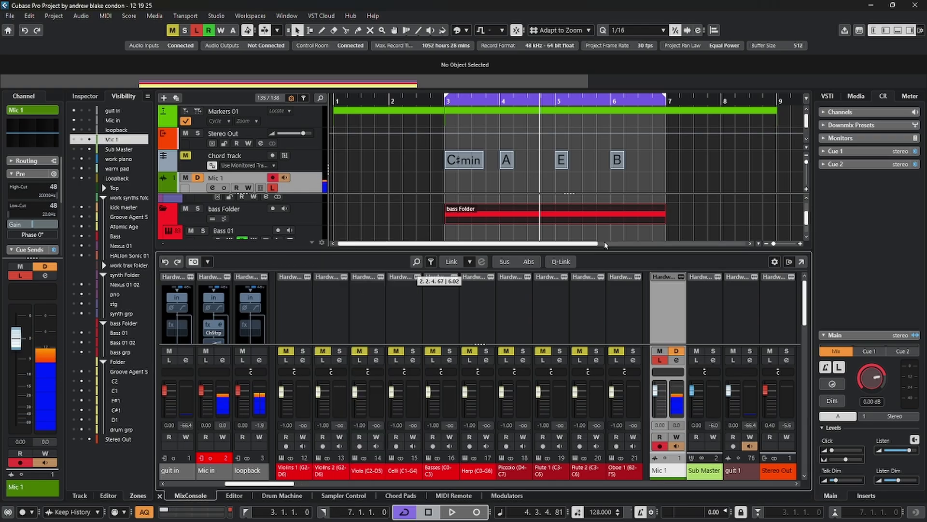
left_click(789, 262)
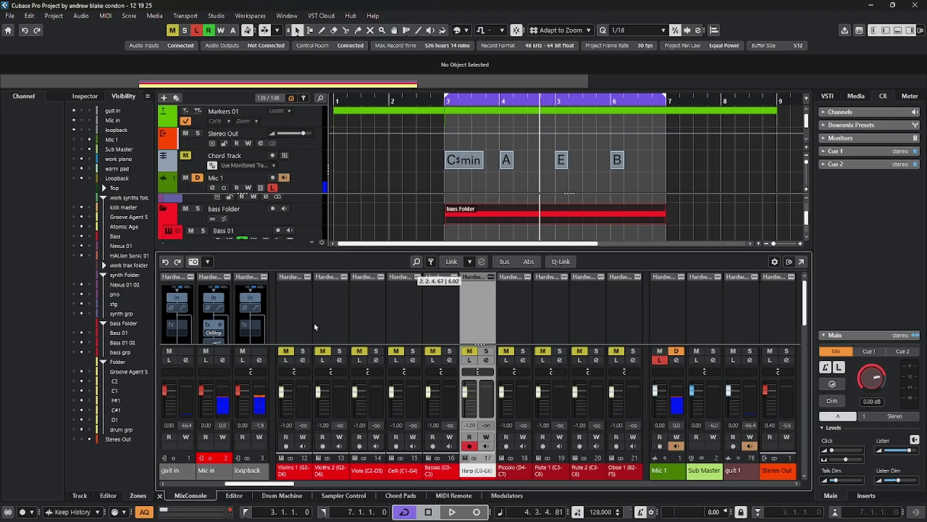
left_click(478, 314)
scroll(321, 323, "down", 3)
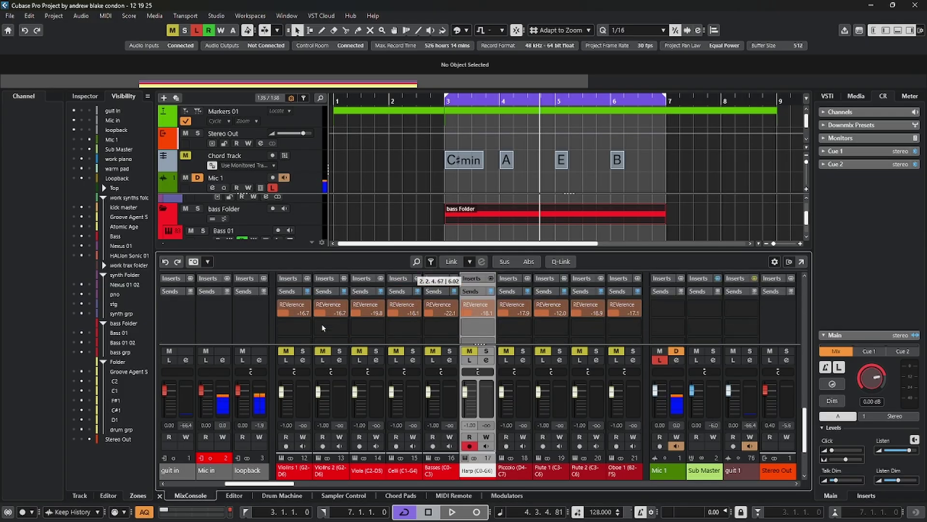
scroll(322, 323, "up", 3)
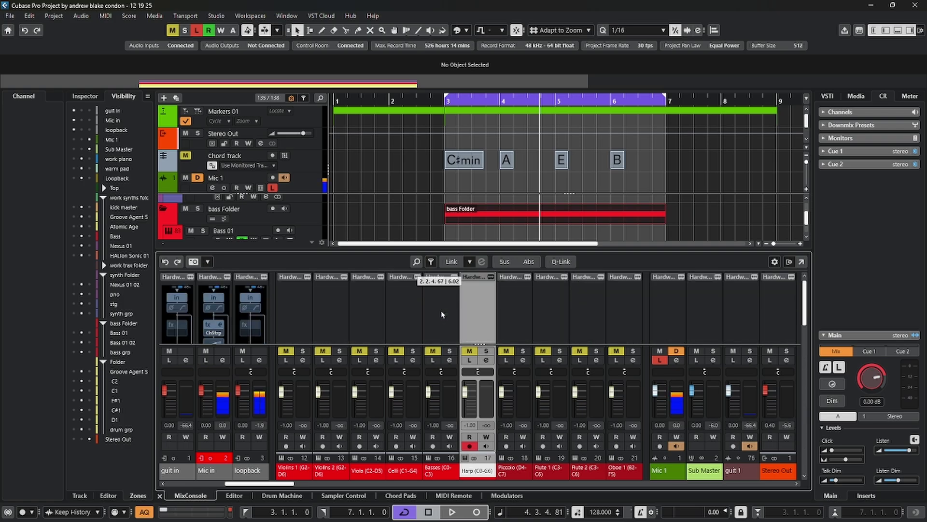
Step: Float the MixConsole in its own window, reposition it, and show its window layout options
key("F3")
mouse_move(392, 90)
left_mouse_down()
mouse_move(390, 80)
mouse_move(408, 95)
mouse_move(398, 101)
left_mouse_up()
left_click(870, 122)
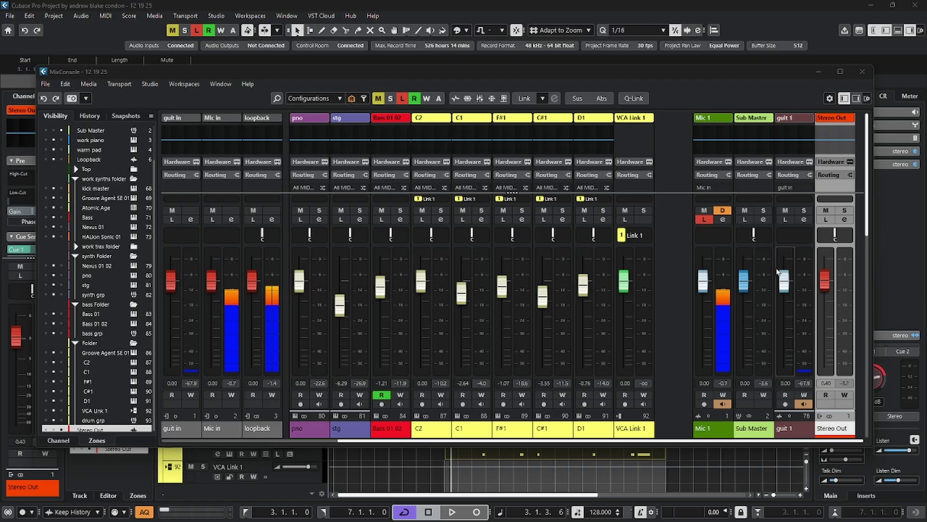
Step: Lower Sub Master, then select VCA Link 1, Bass 01 02 and linked channels C2 to D1
mouse_move(744, 280)
left_mouse_down()
mouse_move(747, 368)
mouse_move(744, 280)
left_mouse_up()
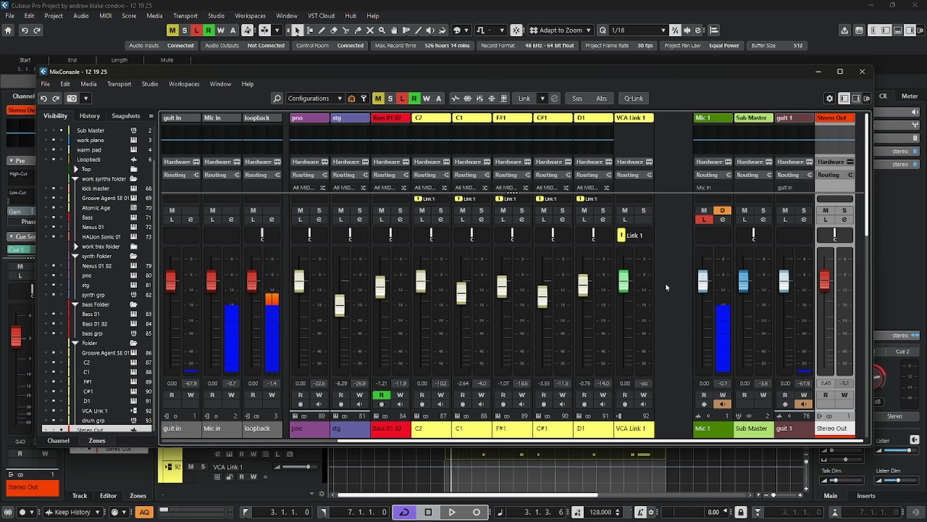
left_click(625, 289)
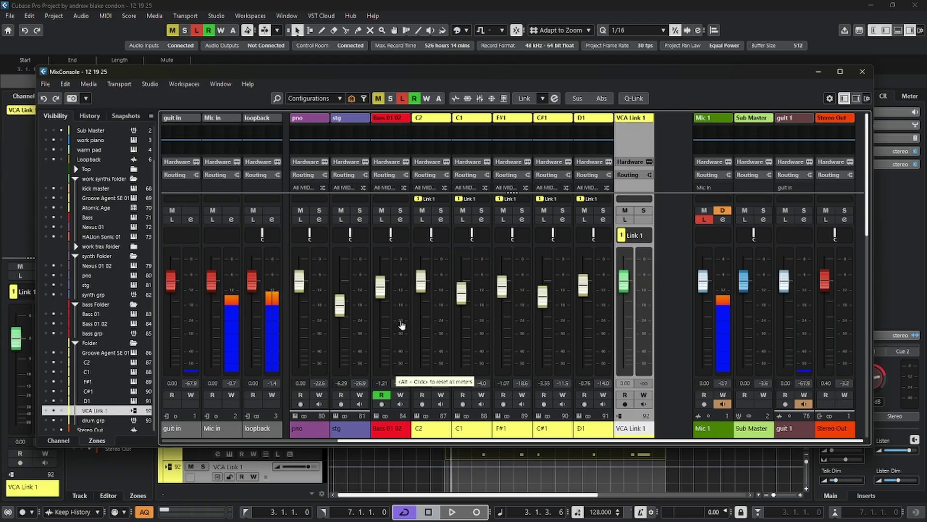
left_click(399, 324)
left_click(607, 342, "shift")
right_click(605, 267)
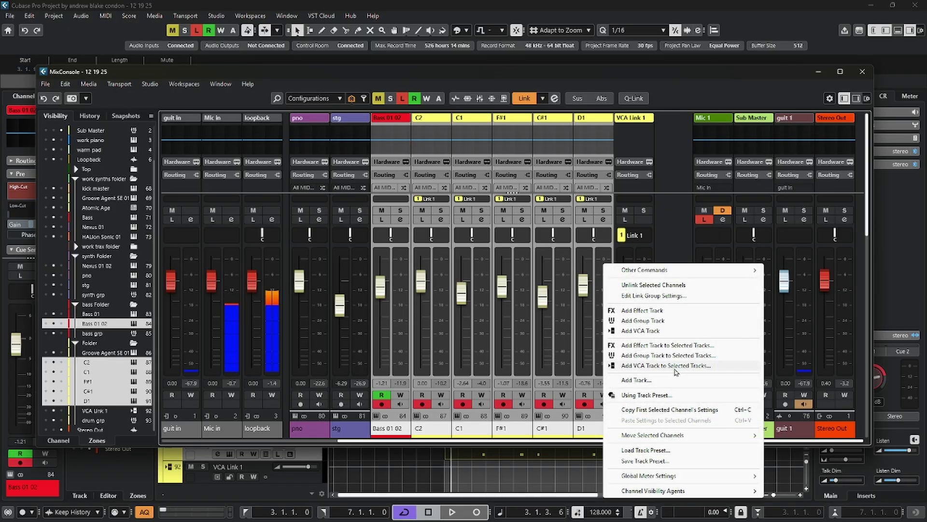
left_click(660, 256)
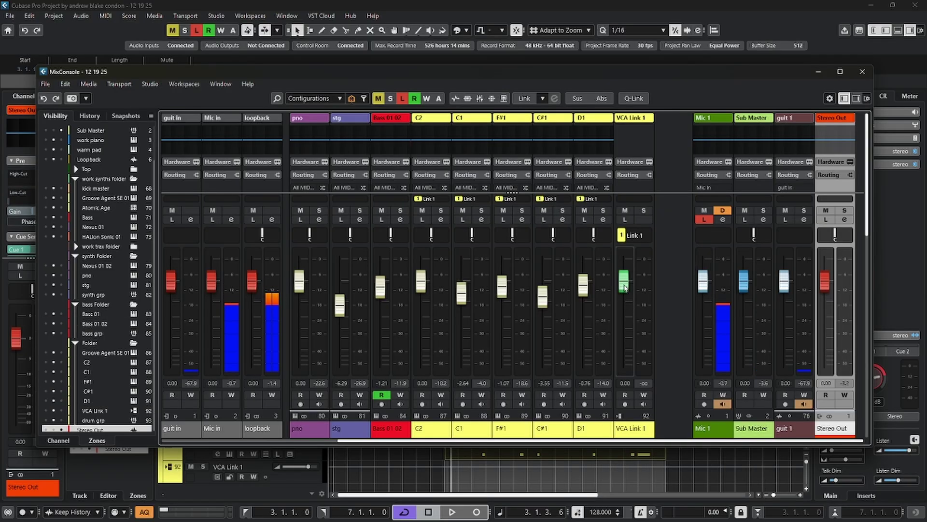
Step: Move VCA Link 1 down, up and back to 0.00 dB, then pull it to -31.9 dB
left_click_drag(625, 287, 624, 307)
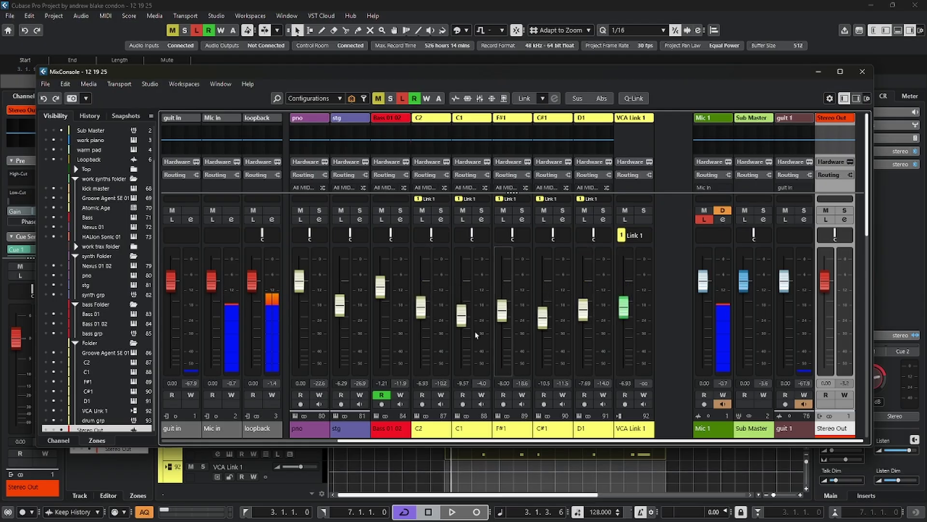
left_click_drag(624, 309, 632, 288)
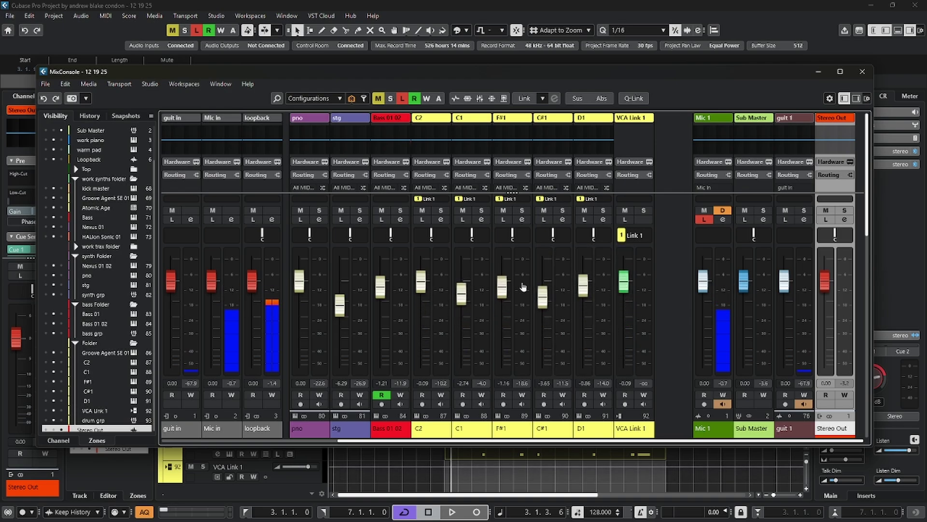
left_click(624, 281, "ctrl")
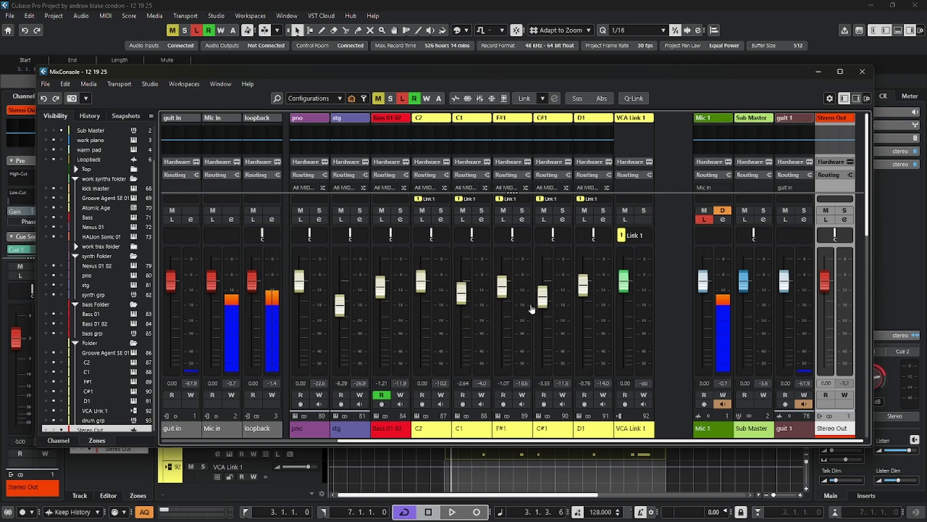
left_click_drag(505, 286, 475, 306)
key("ctrl+z")
mouse_move(626, 288)
left_mouse_down()
mouse_move(633, 357)
mouse_move(630, 288)
left_mouse_up()
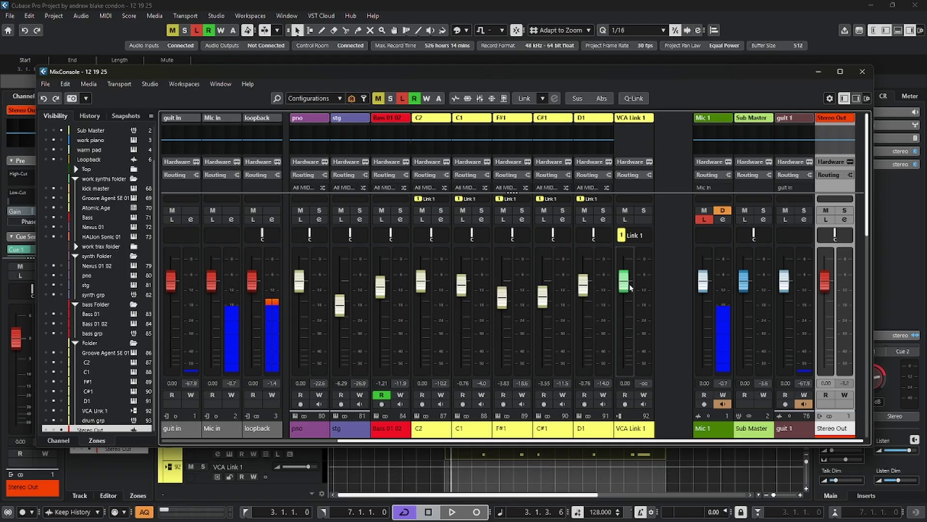
left_click(649, 236)
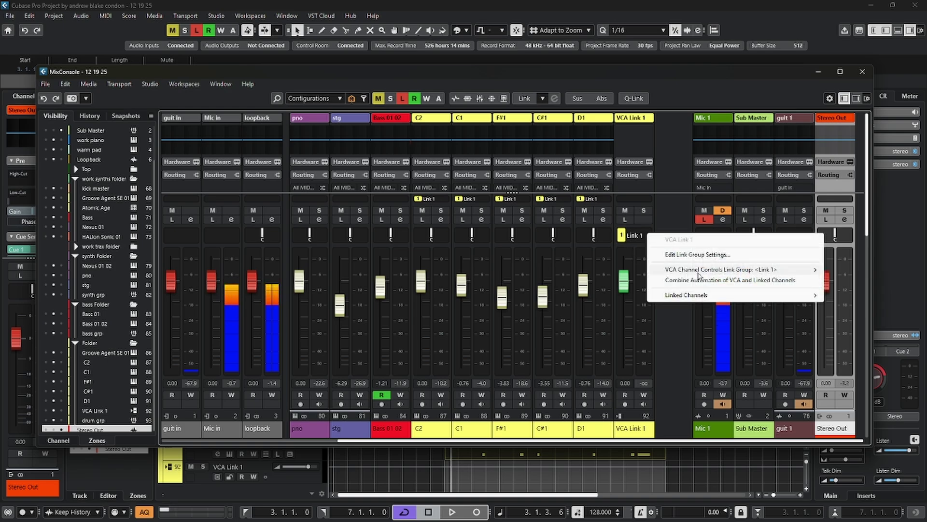
mouse_move(697, 272)
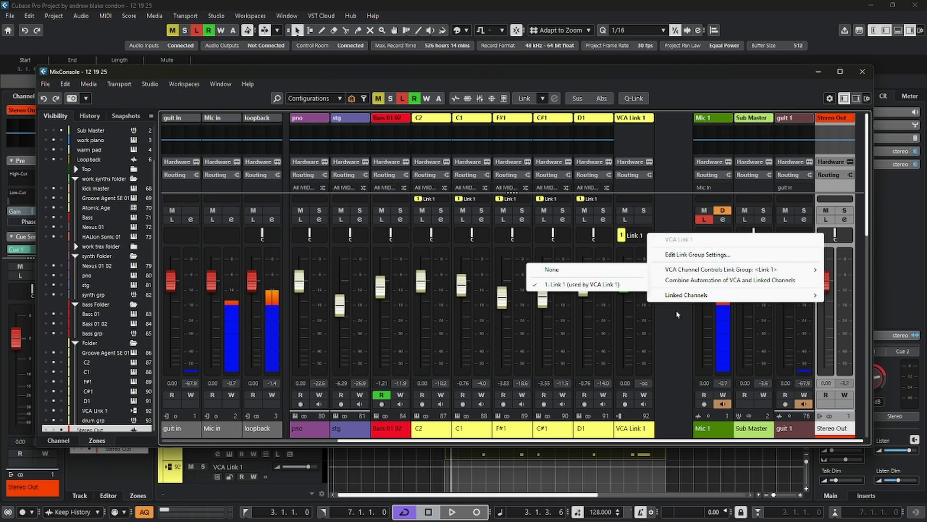
left_click(662, 323)
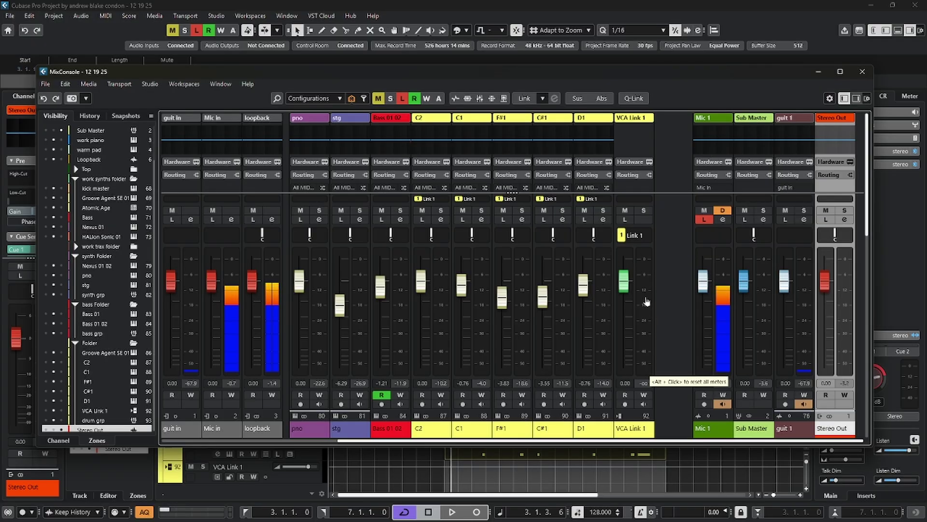
Step: Play the project while nudging VCA Link 1 down, then reset it and its linked faders
key("space")
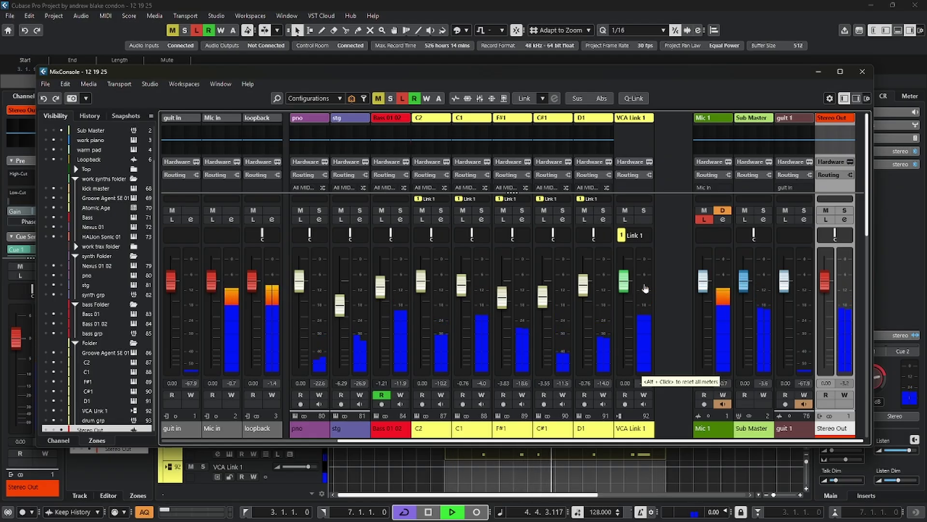
left_click_drag(623, 288, 622, 295)
scroll(621, 295, "down", 15)
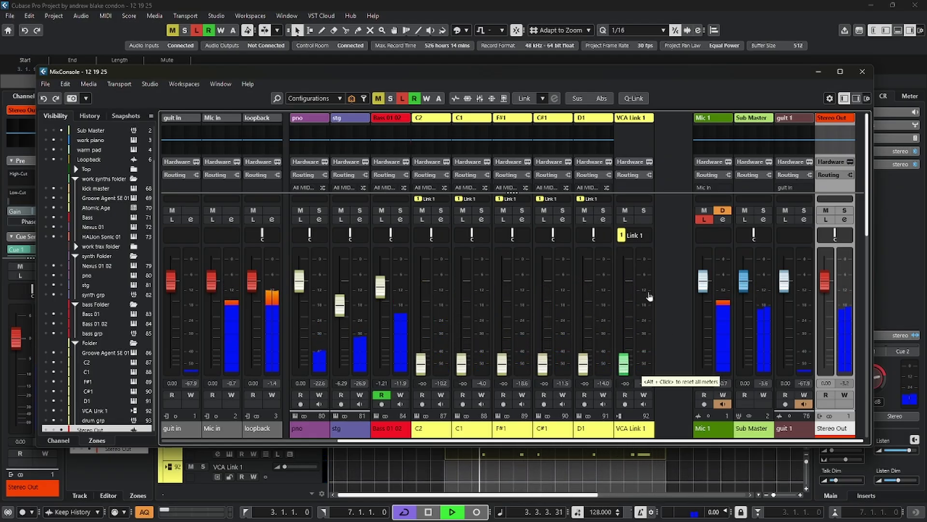
left_click(623, 362, "ctrl")
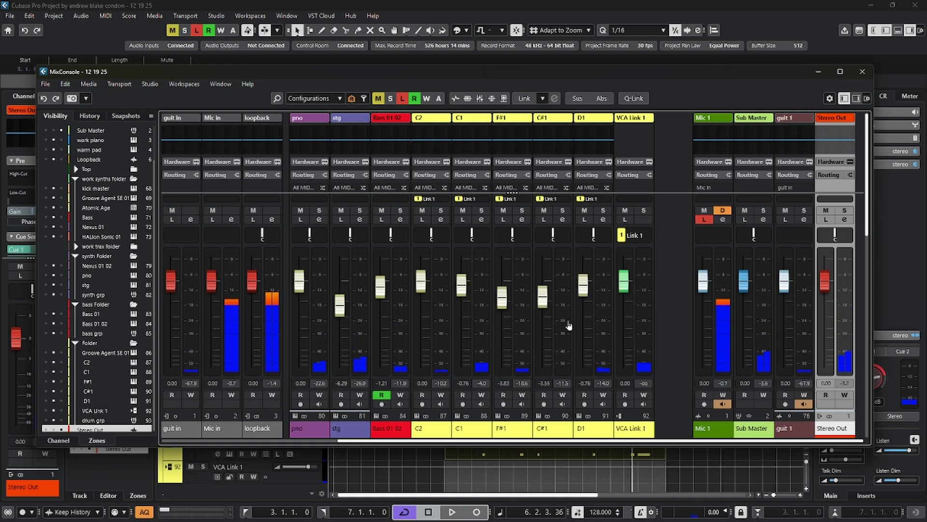
Step: Stop playback and rebalance C1 to -16.5, plus the F#1 and C#1 levels individually
key("space")
mouse_move(462, 300)
left_mouse_down()
mouse_move(467, 338)
mouse_move(466, 300)
left_mouse_up()
left_click_drag(502, 297, 583, 283)
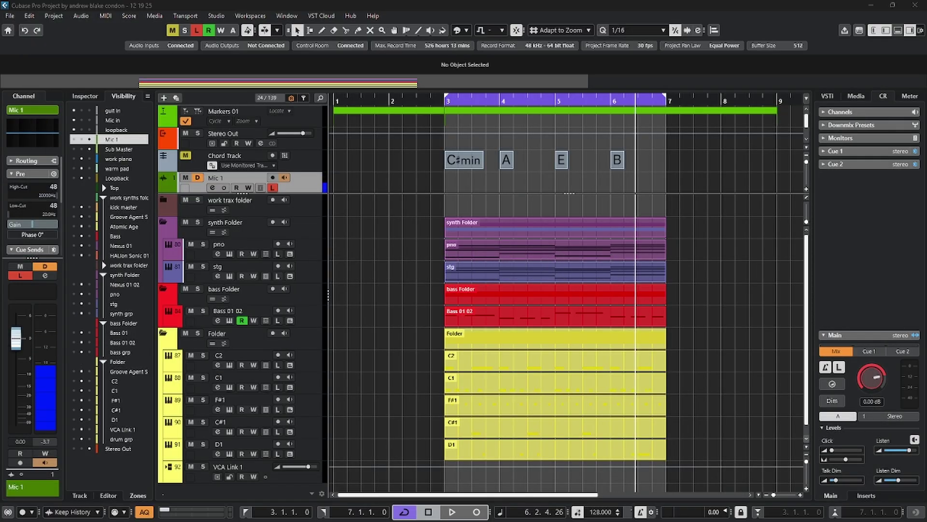
Step: Open Studio > Audio Connections on the Outputs tab
left_click(219, 17)
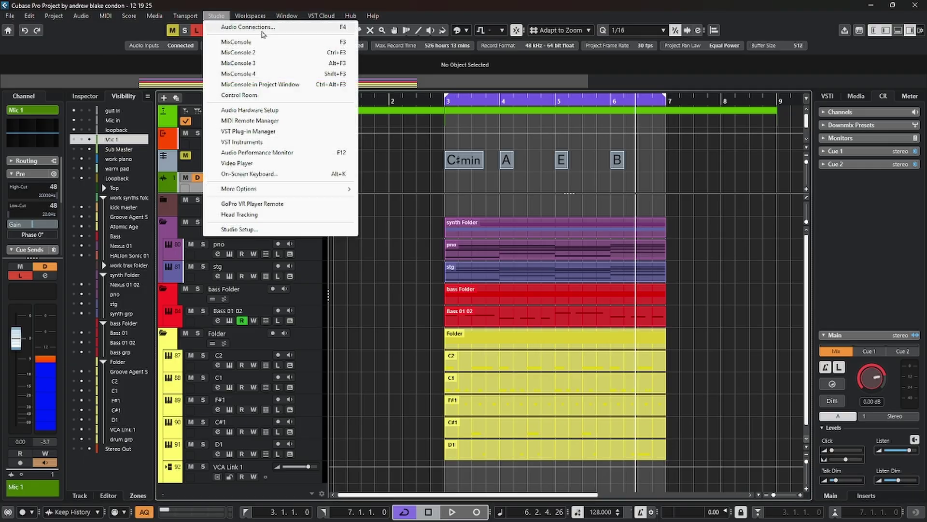
left_click(247, 27)
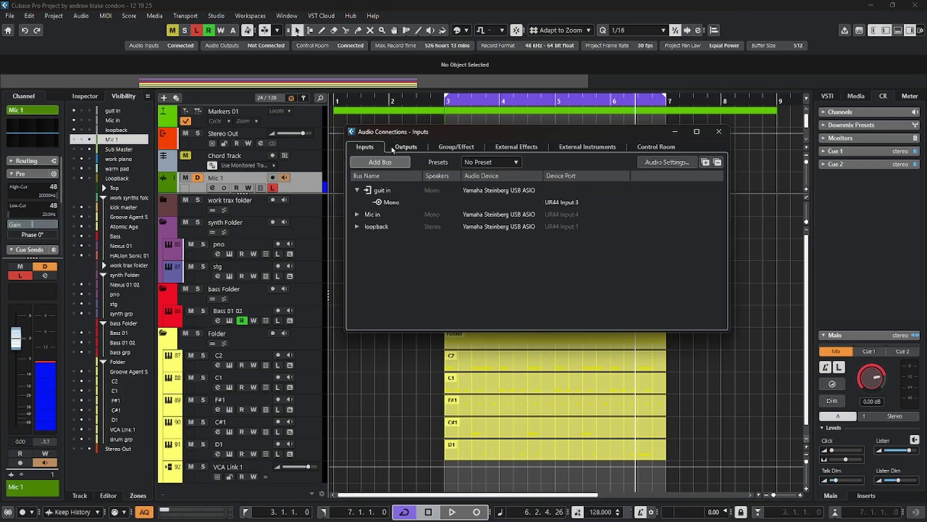
left_click(408, 148)
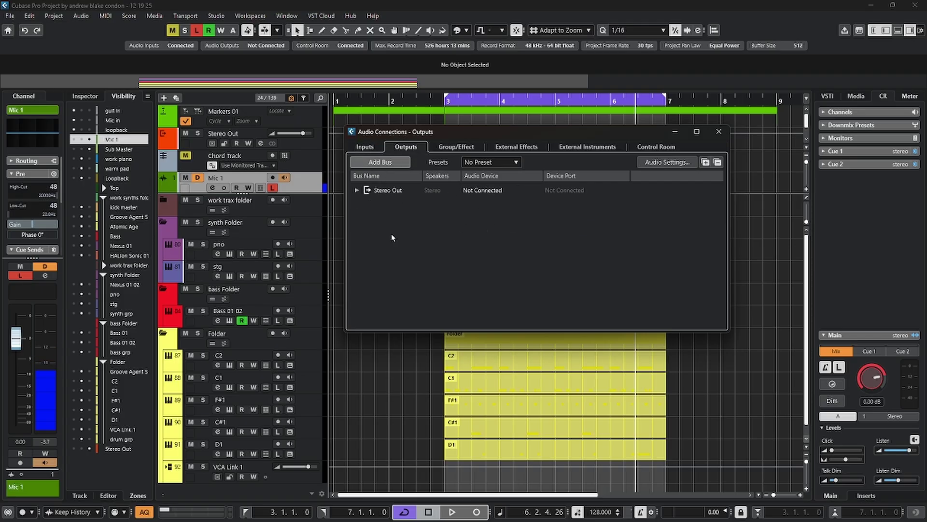
left_click(357, 190)
left_click(569, 203)
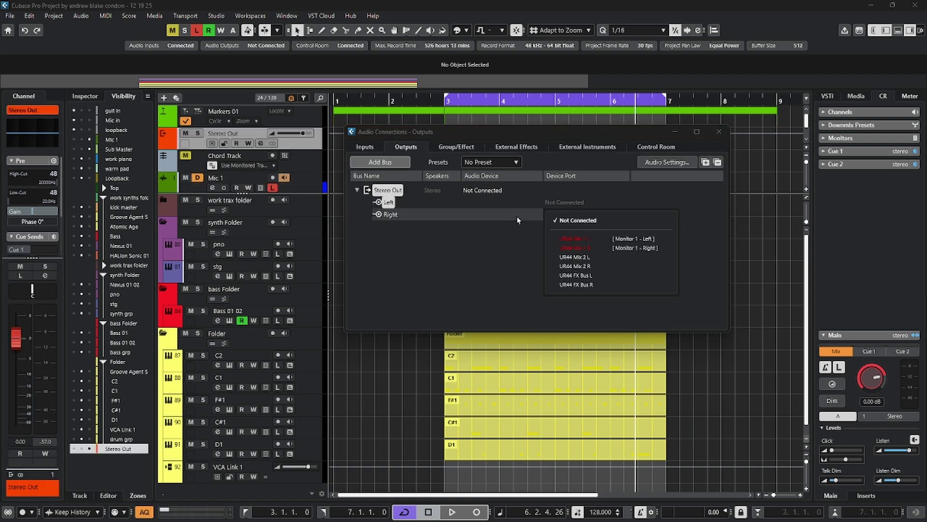
left_click(565, 247)
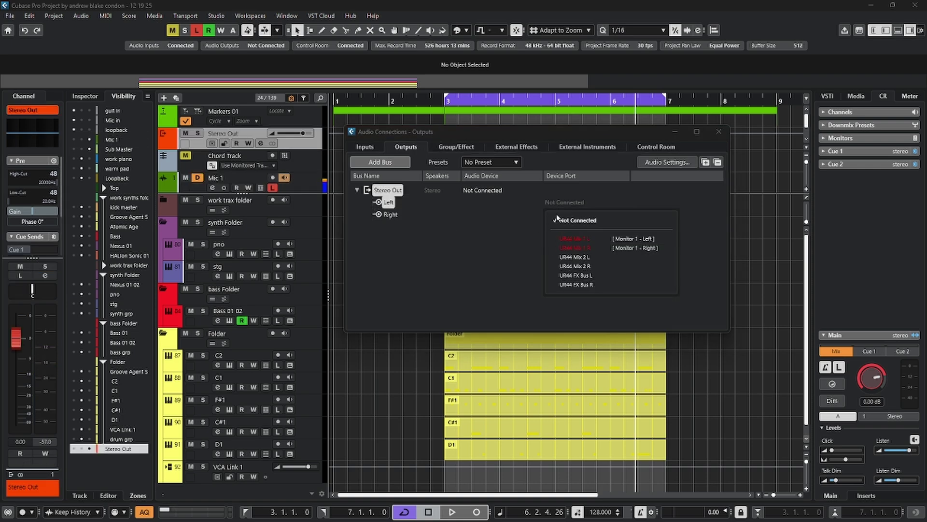
left_click(488, 239)
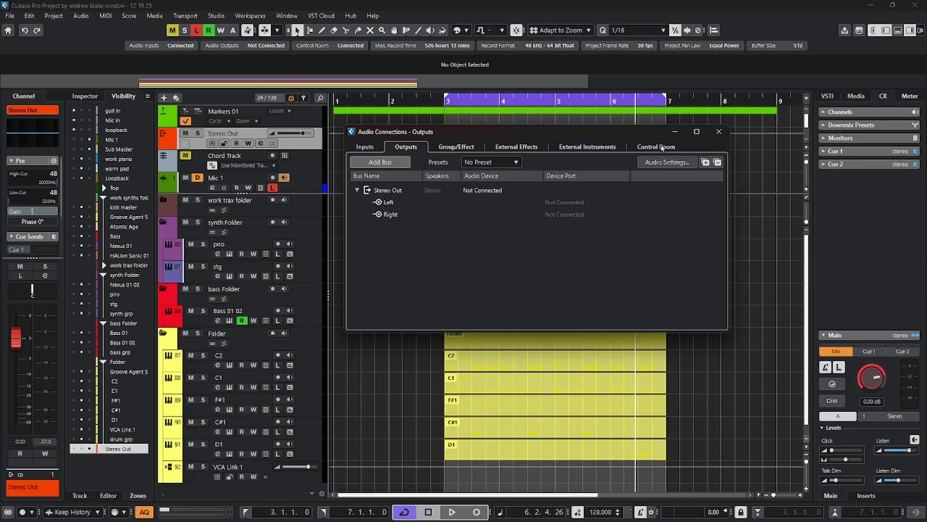
Step: Enable Control Room, check the Add Channel list, and confirm Monitor 1 uses UR44 Mix 1 L/R
left_click(661, 148)
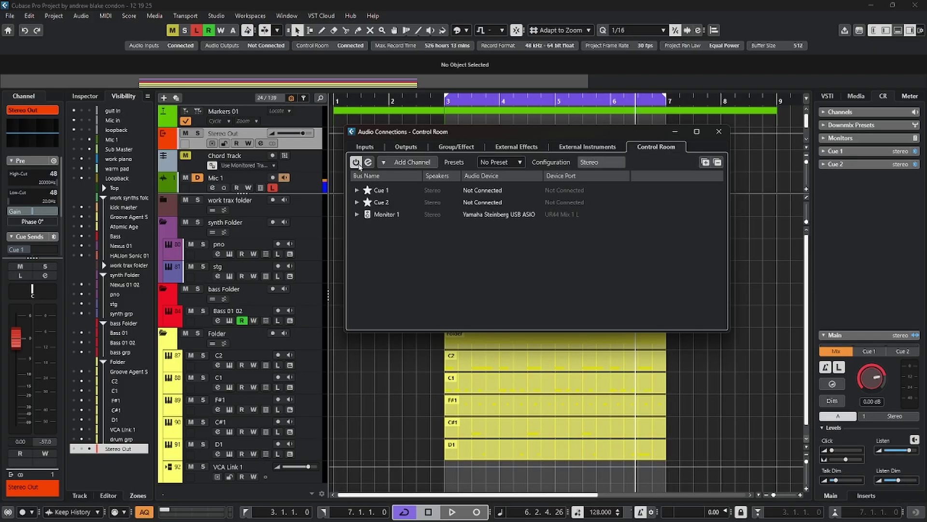
left_click(355, 163)
left_click(405, 163)
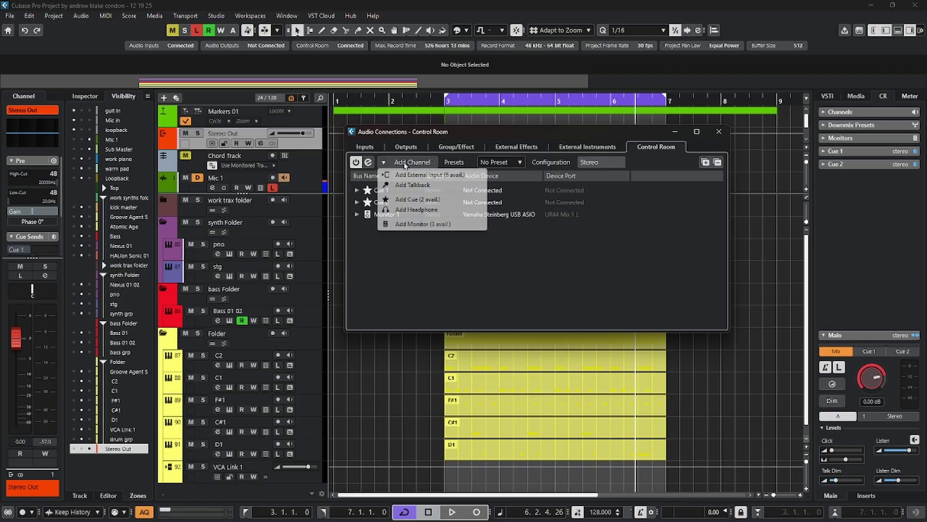
left_click(358, 215)
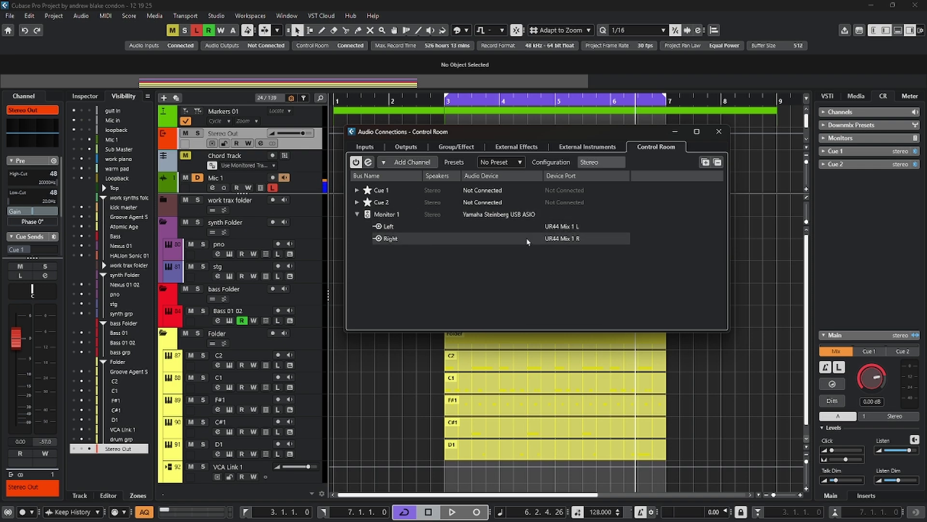
left_click(406, 147)
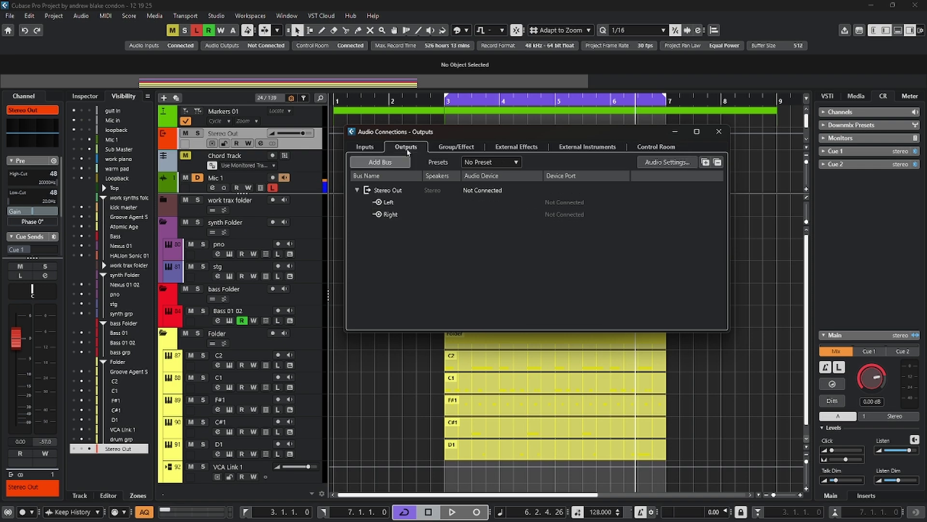
Step: Check Stereo Out Left's port list, then compare Outputs and Control Room tabs, ending on Control Room
left_click(562, 205)
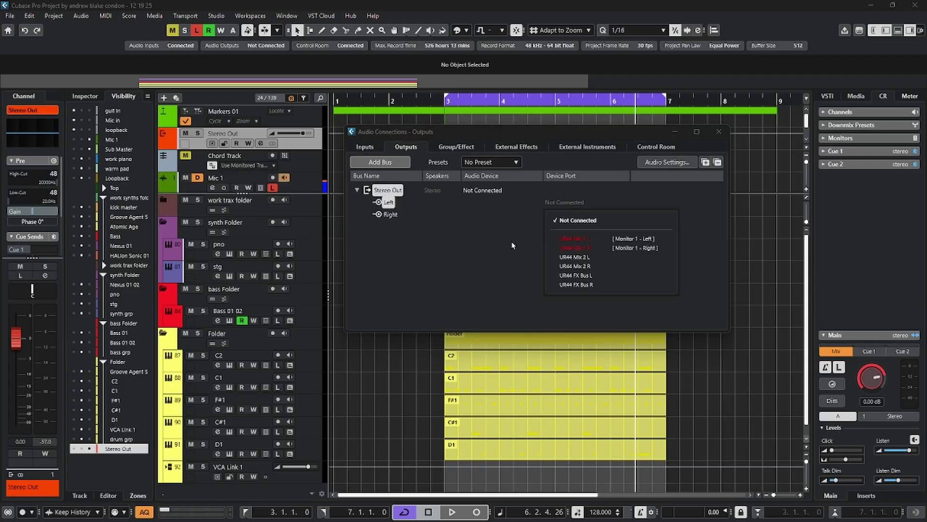
left_click(501, 249)
left_click(656, 147)
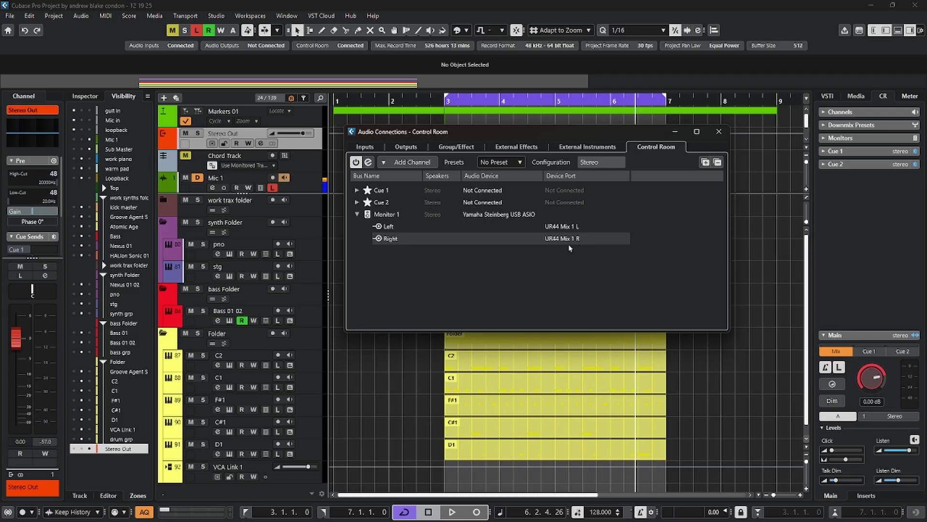
left_click(405, 148)
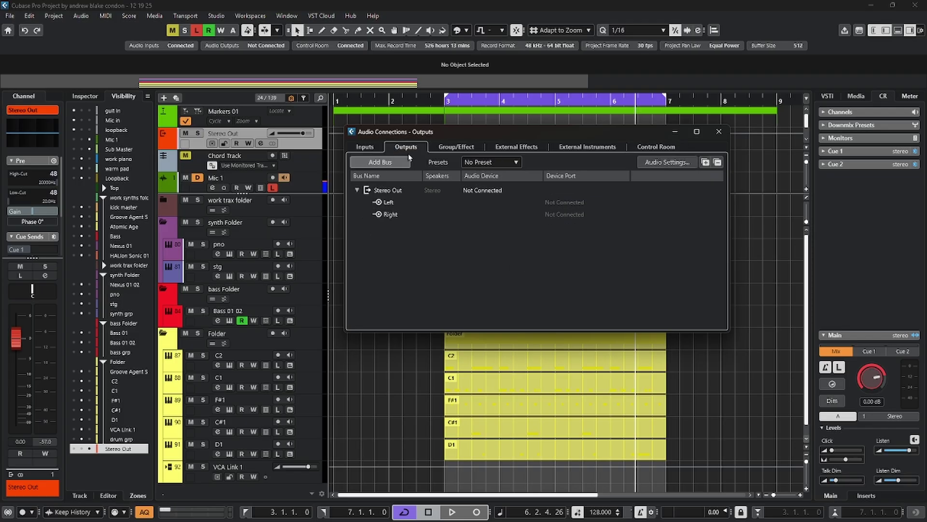
left_click(656, 147)
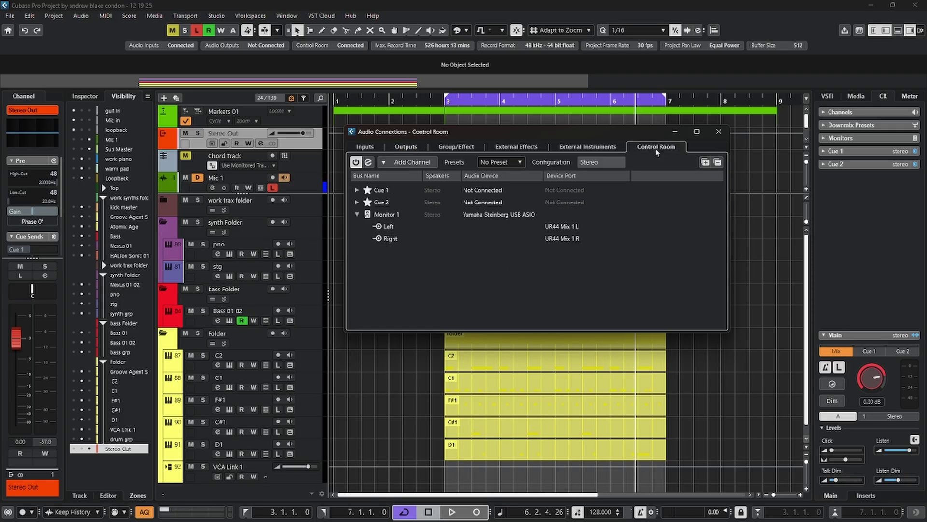
left_click(406, 148)
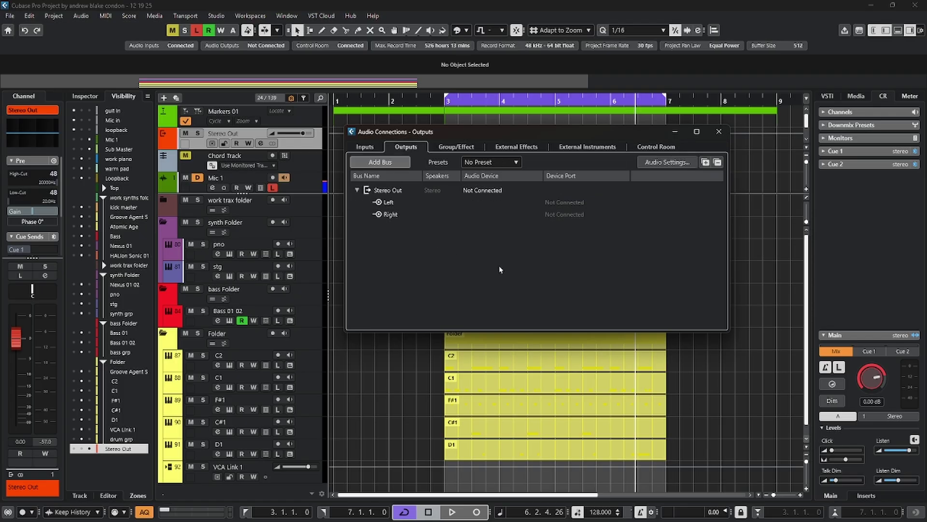
left_click(652, 148)
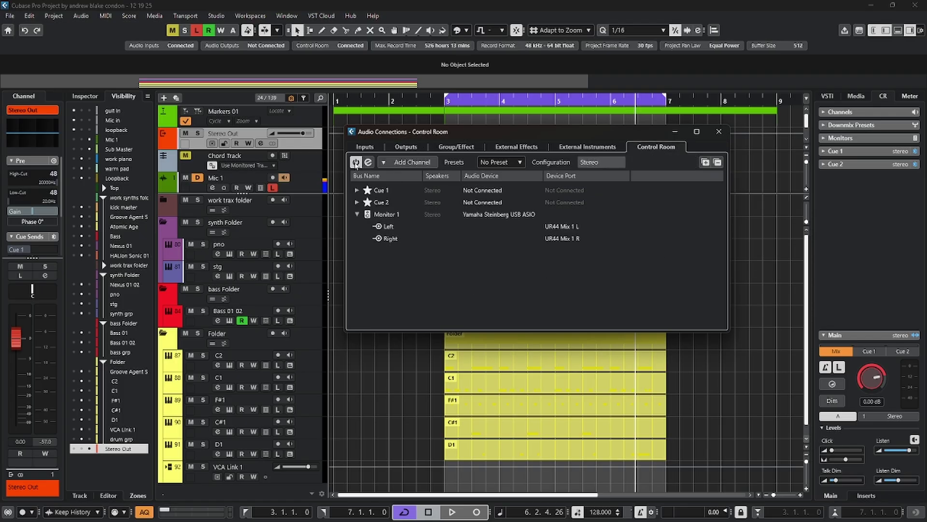
key("F4")
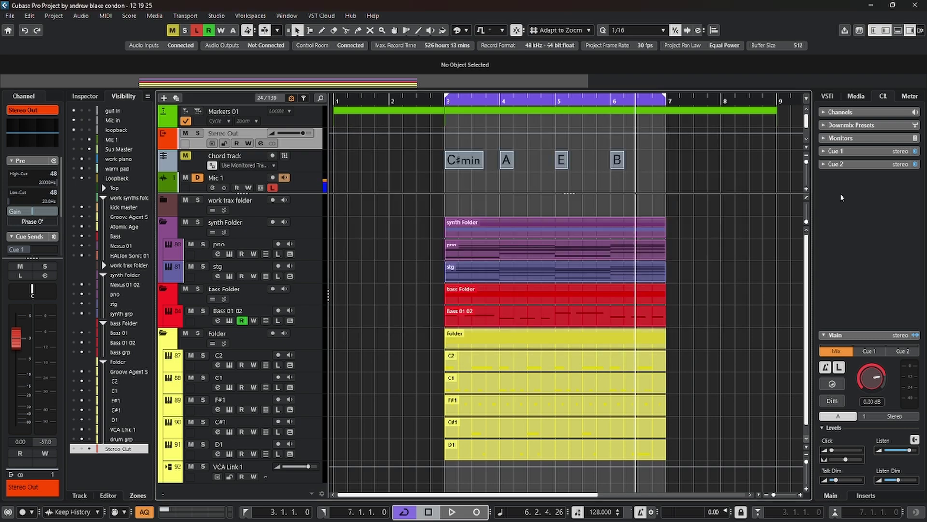
left_click(819, 100)
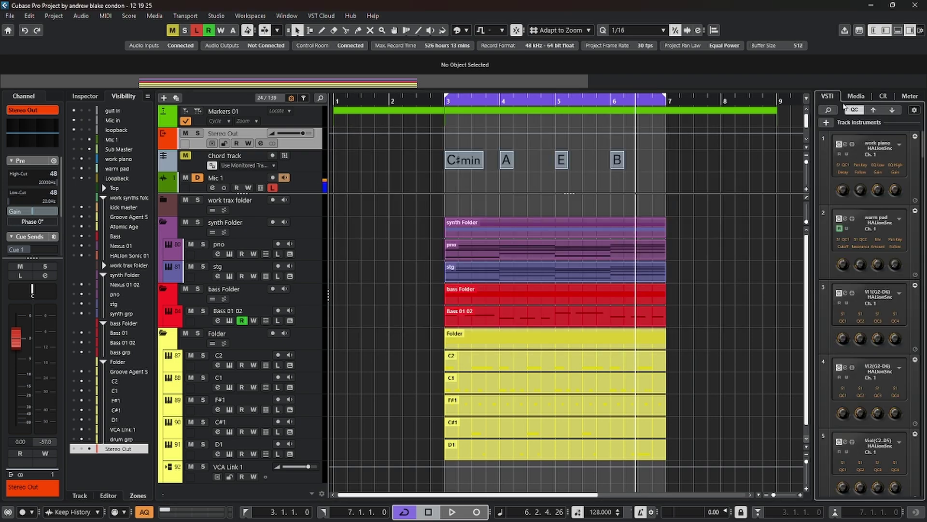
left_click(856, 96)
left_click(883, 96)
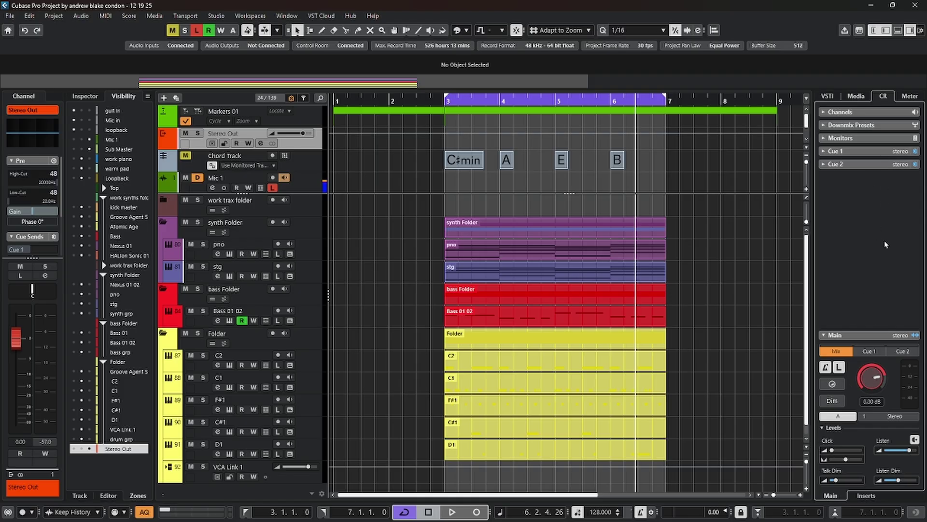
Step: Expand and collapse the Control Room Channels section and view its section-arranging options
left_click(863, 113)
left_click(861, 218)
right_click(812, 231)
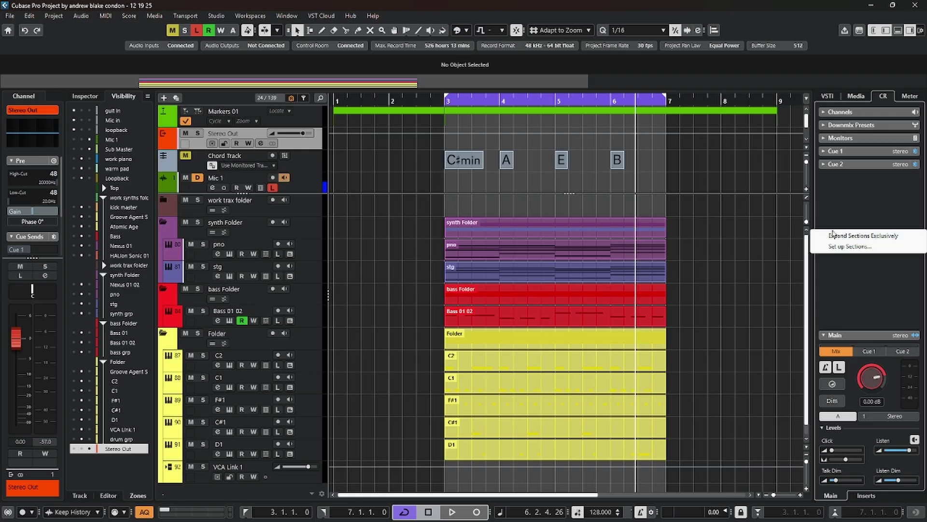
left_click(831, 247)
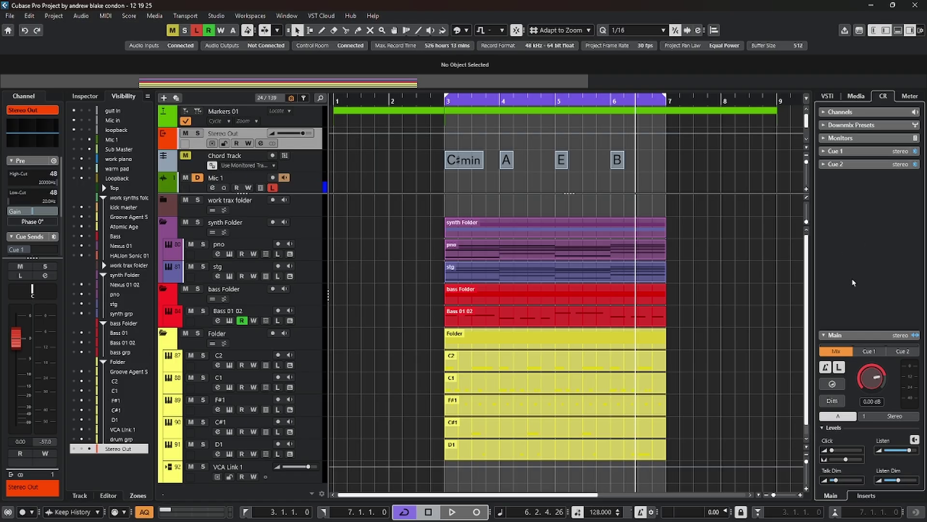
Step: Collapse and re-expand the Main section, then activate the Main Control Room channel
left_click(825, 335)
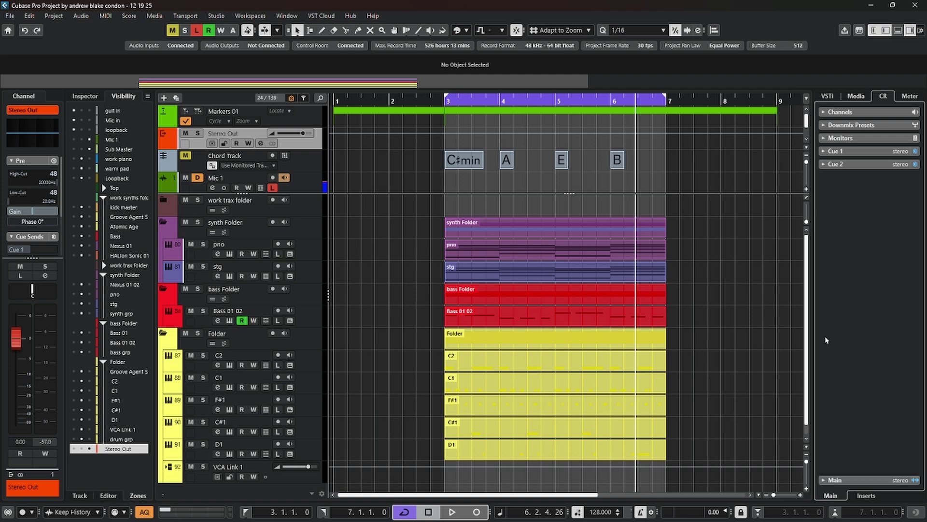
left_click(824, 480)
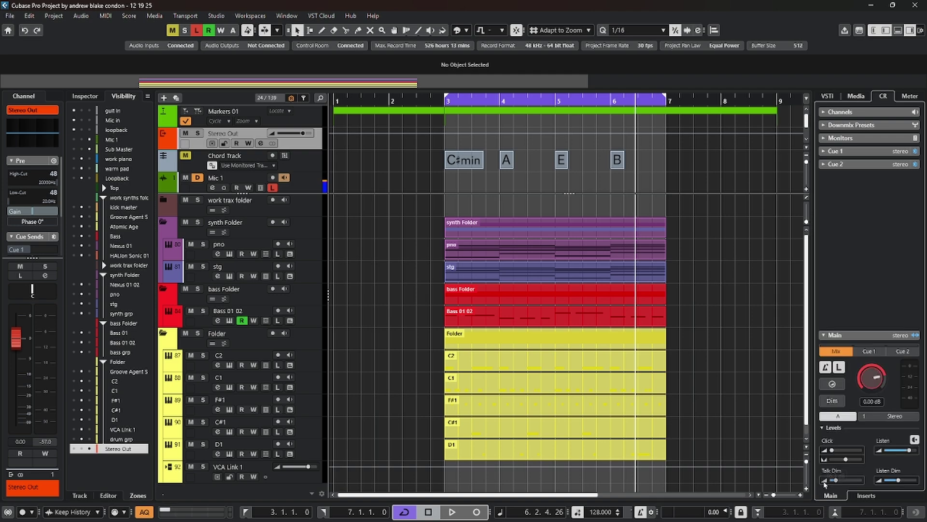
left_click(915, 335)
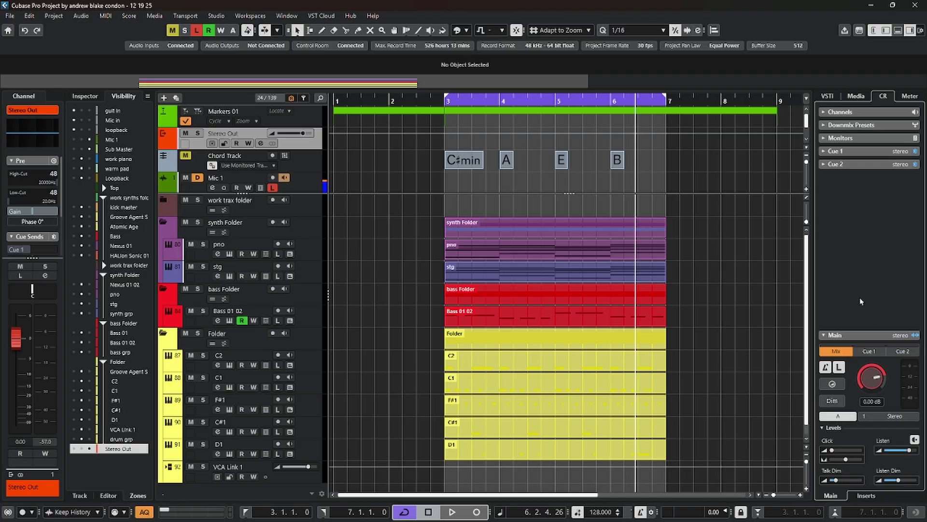